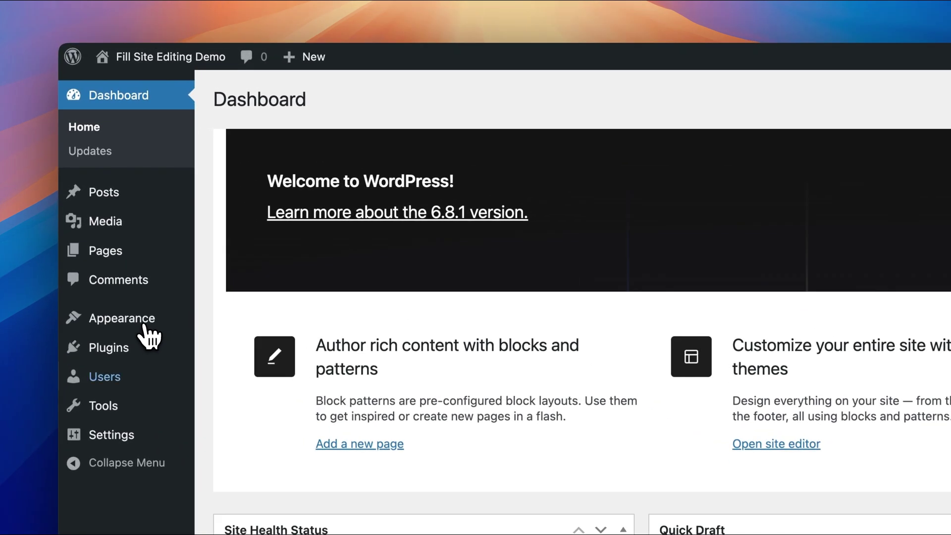
Step: Open the Site Editor from Appearance > Editor in the admin sidebar
{"action": "mouse_move", "coordinate": [124, 320]}
{"action": "left_click", "coordinate": [230, 345]}
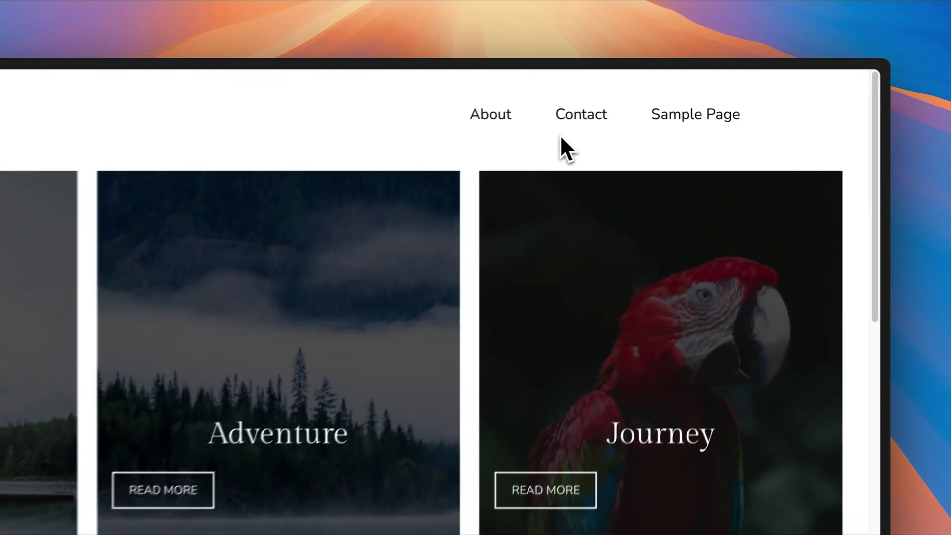
Step: Start editing the Blog Home template and select the Page List block in the header navigation
{"action": "left_click", "coordinate": [554, 139]}
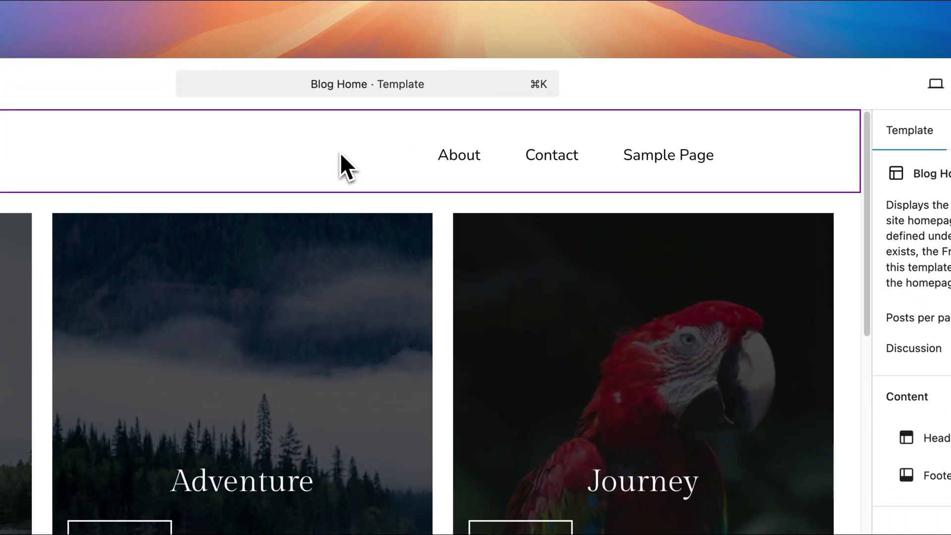
{"action": "left_click", "coordinate": [361, 170]}
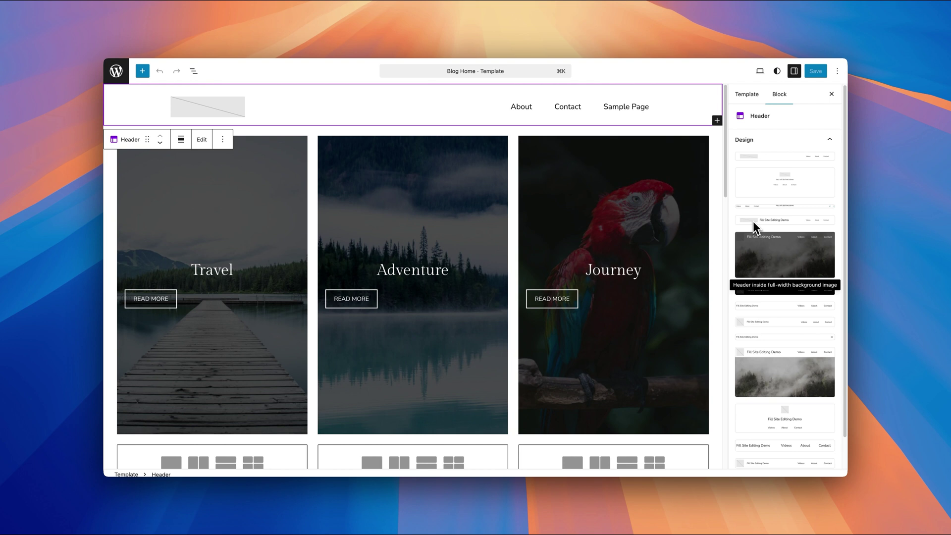
{"action": "left_click", "coordinate": [587, 107]}
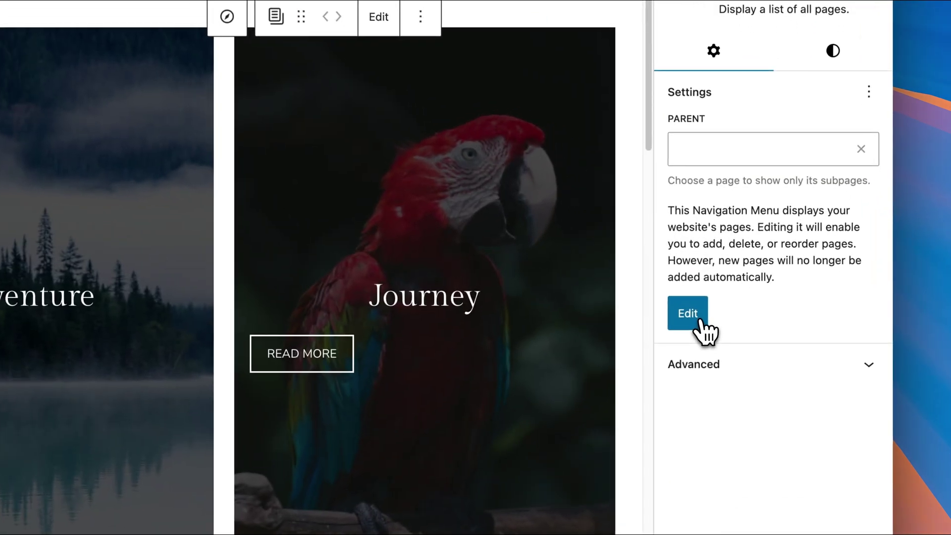
Step: Convert the header Page List into editable links and relabel the About link 'About Us'
{"action": "left_click", "coordinate": [752, 284]}
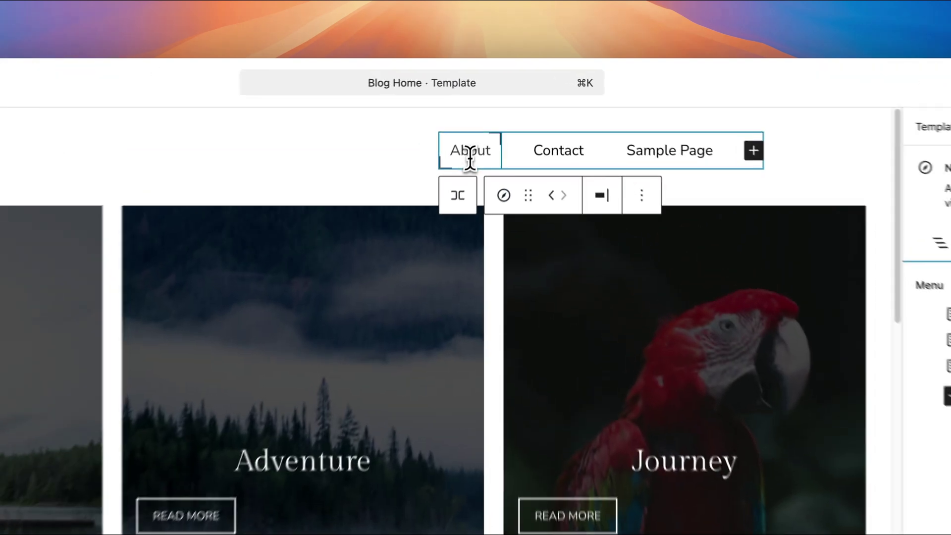
{"action": "left_click", "coordinate": [466, 164]}
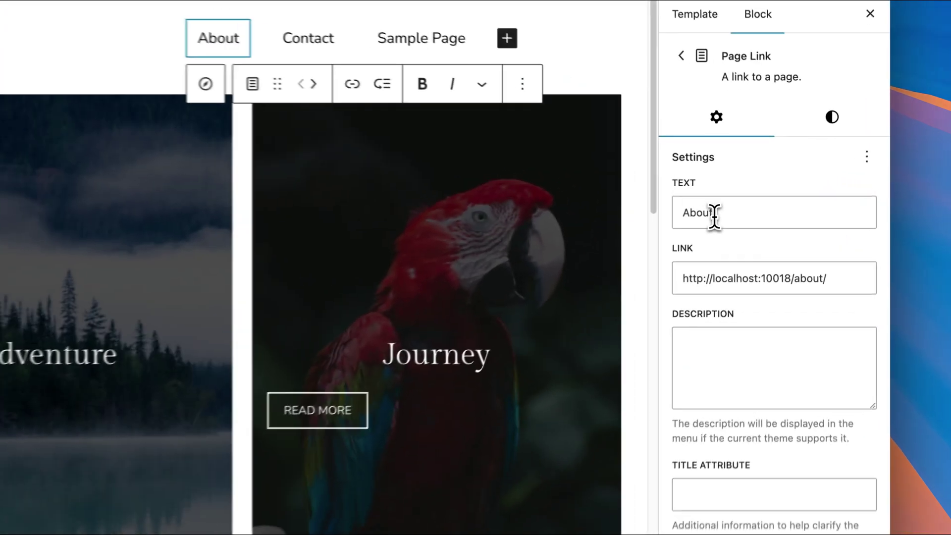
{"action": "left_click", "coordinate": [757, 199]}
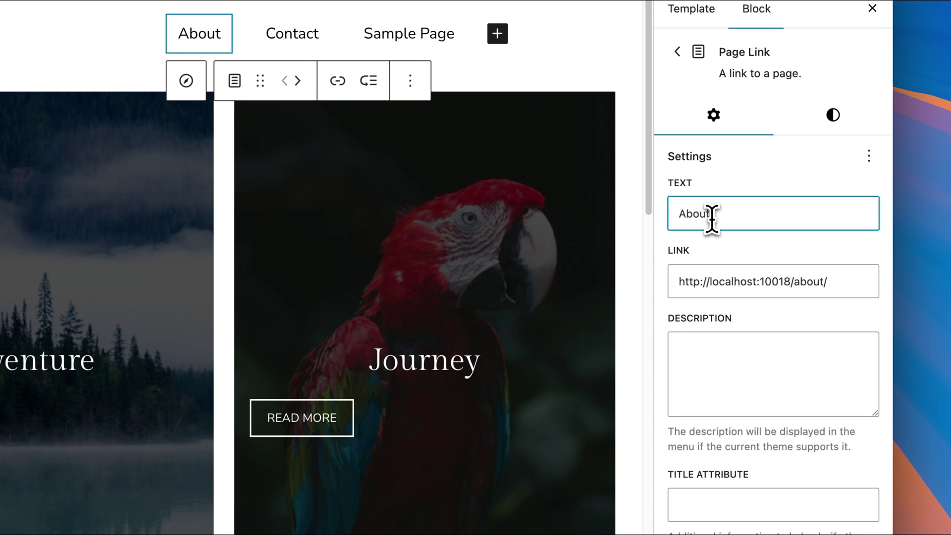
{"action": "type", "text": "Us"}
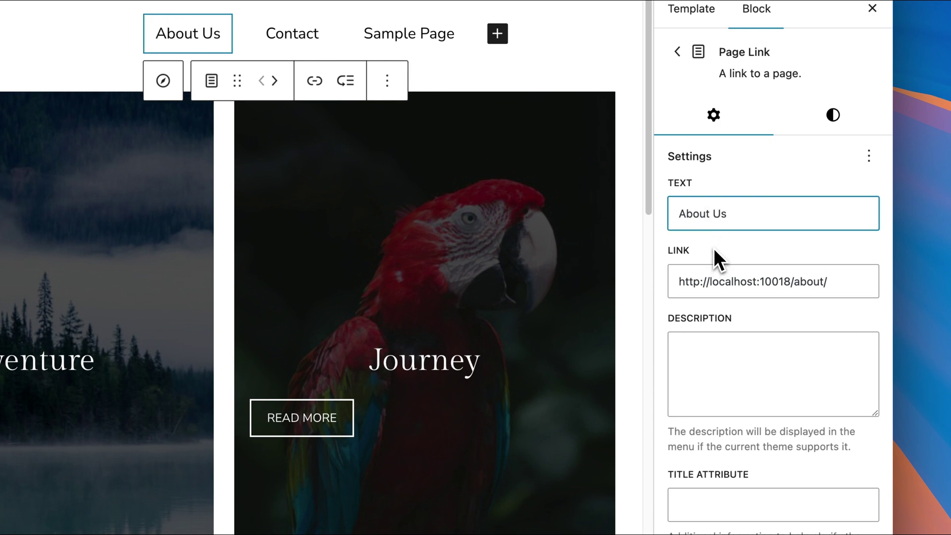
{"action": "left_click", "coordinate": [718, 284]}
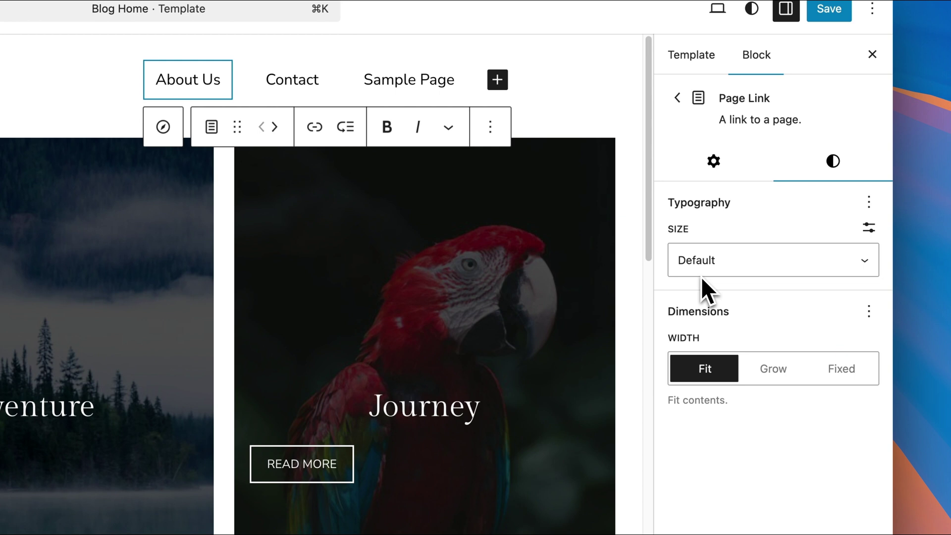
Step: Show the link's Settings, discard an empty submenu under About Us, and select the Navigation block
{"action": "left_click", "coordinate": [700, 172]}
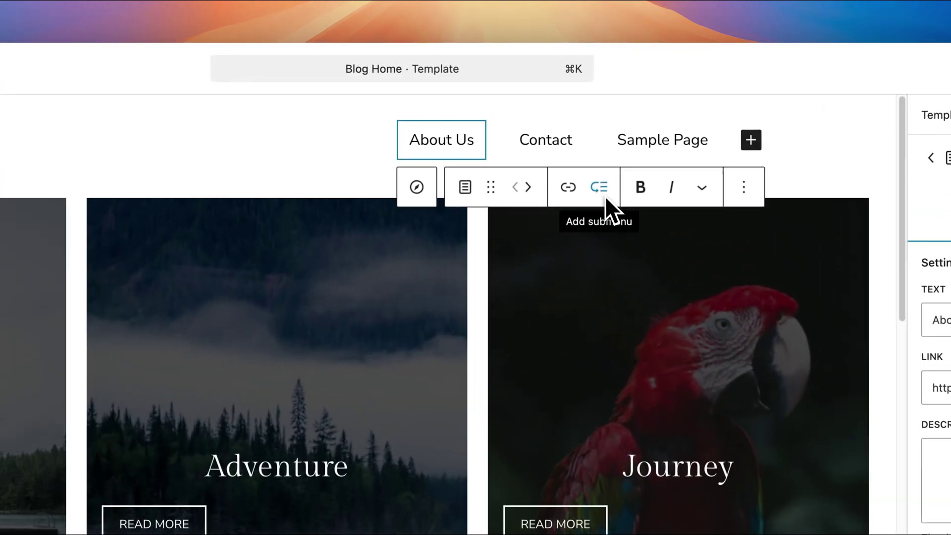
{"action": "left_click", "coordinate": [574, 130]}
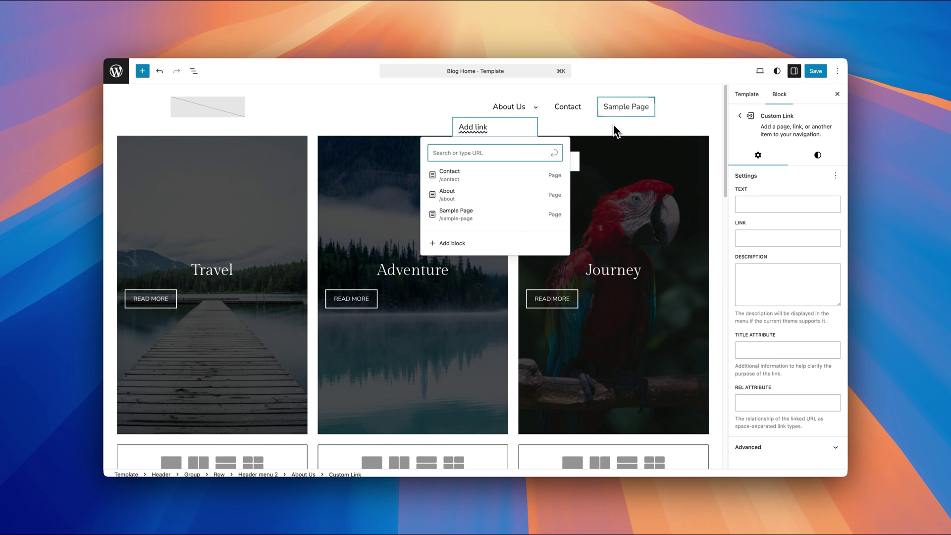
{"action": "left_click", "coordinate": [622, 113]}
{"action": "left_click", "coordinate": [633, 120]}
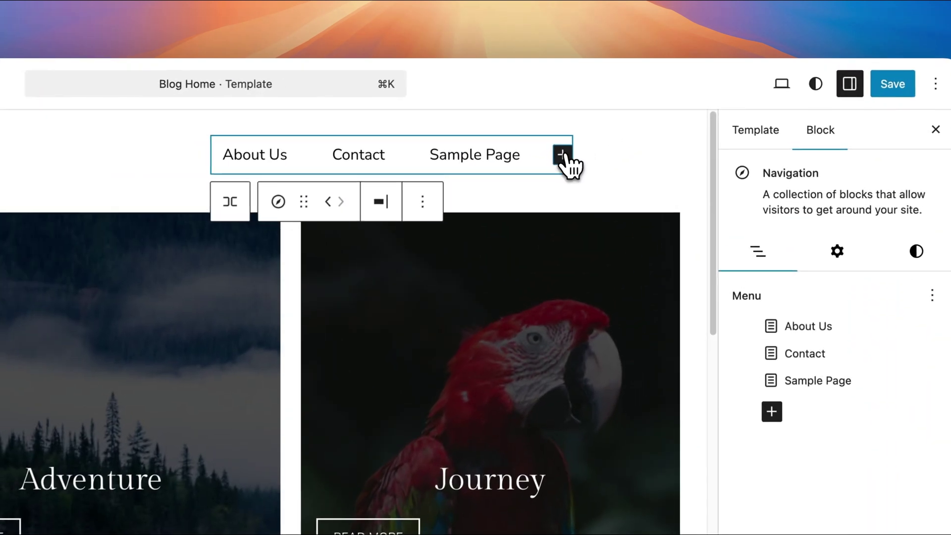
Step: Discard an empty new link and delete Sample Page through its Options menu
{"action": "left_click", "coordinate": [649, 107]}
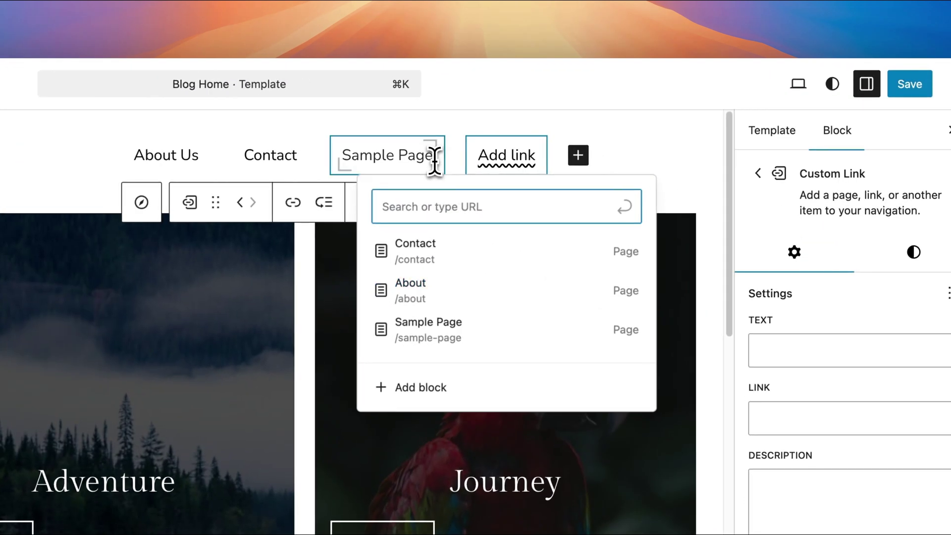
{"action": "left_click", "coordinate": [510, 153]}
{"action": "left_click", "coordinate": [512, 155]}
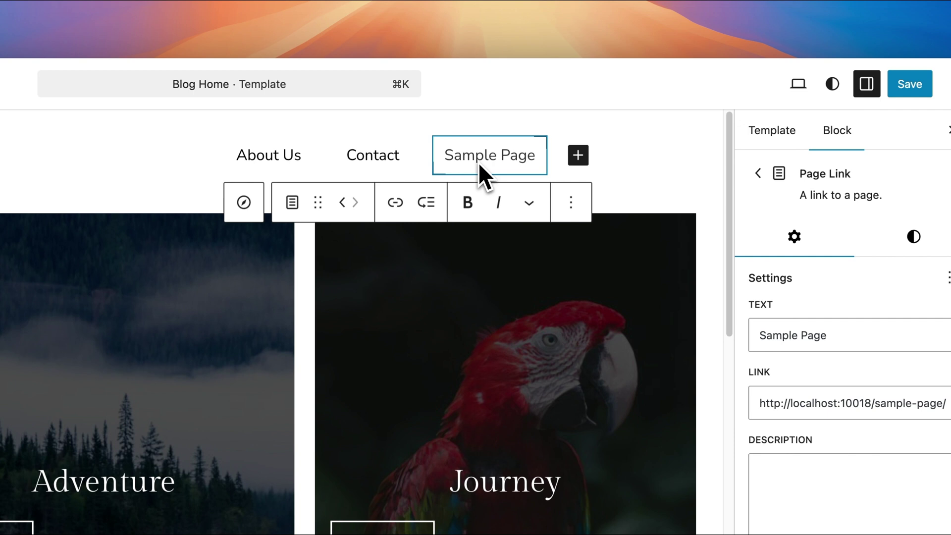
{"action": "left_click", "coordinate": [572, 211]}
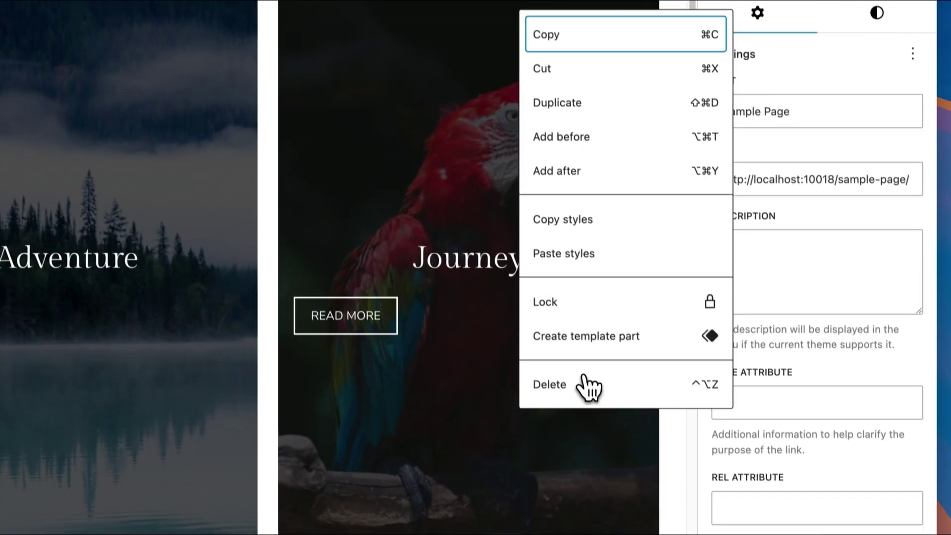
{"action": "left_click", "coordinate": [580, 375]}
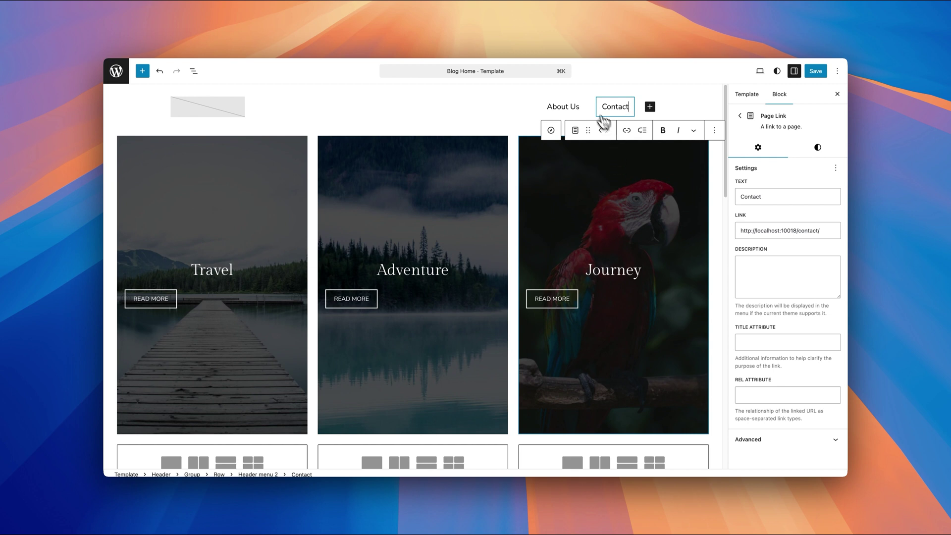
{"action": "left_click", "coordinate": [570, 98]}
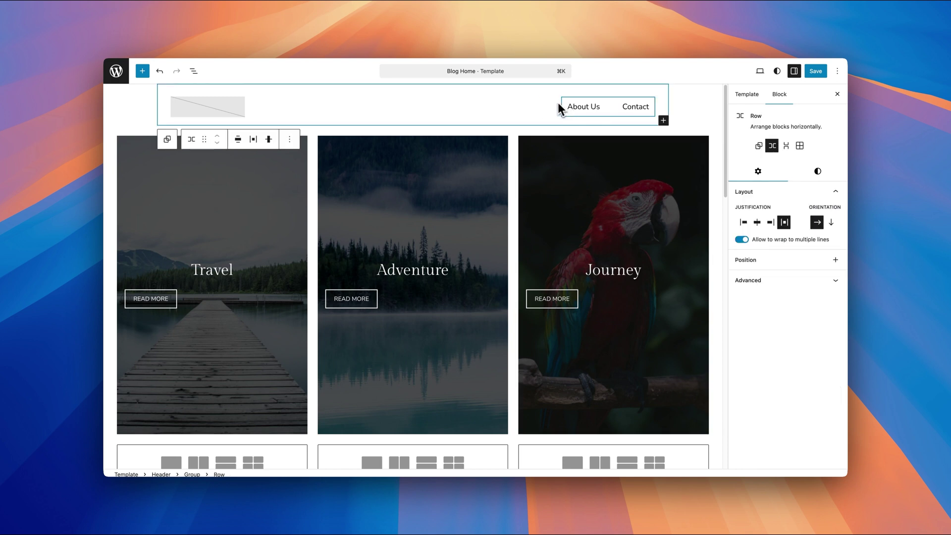
{"action": "left_click", "coordinate": [596, 108]}
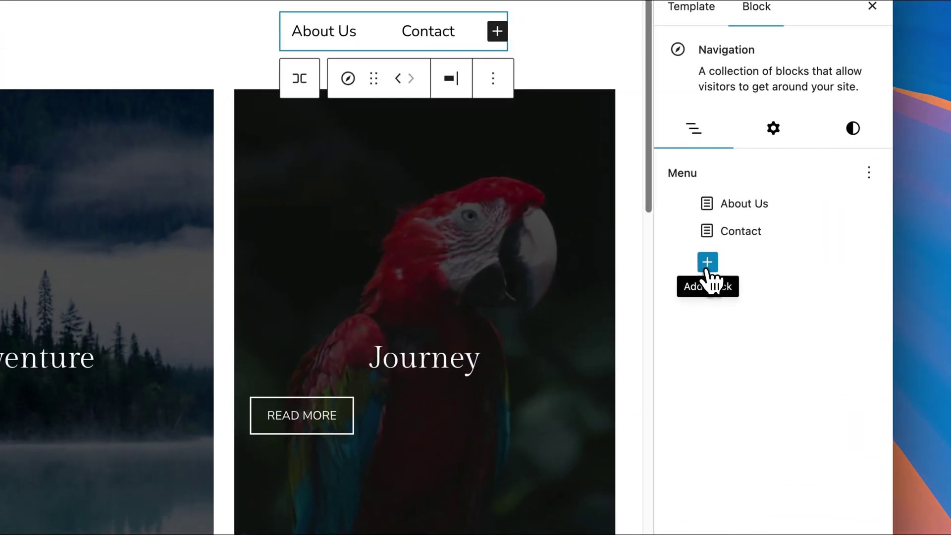
{"action": "left_click", "coordinate": [754, 223]}
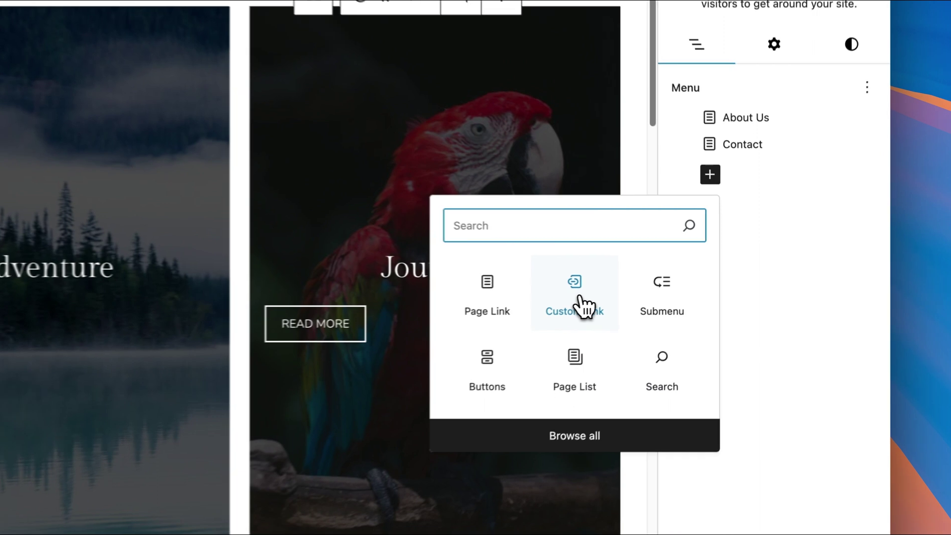
{"action": "left_click", "coordinate": [574, 308]}
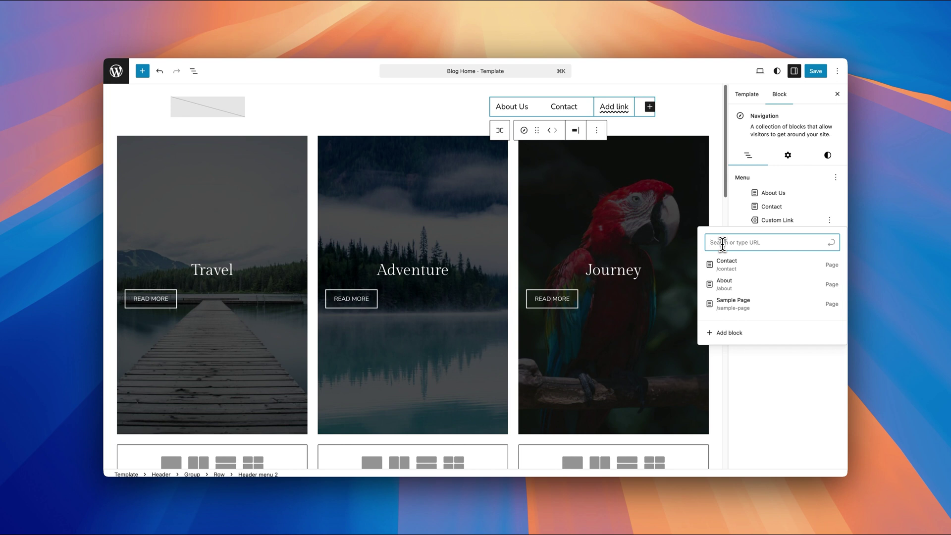
{"action": "type", "text": "https://youtube.com"}
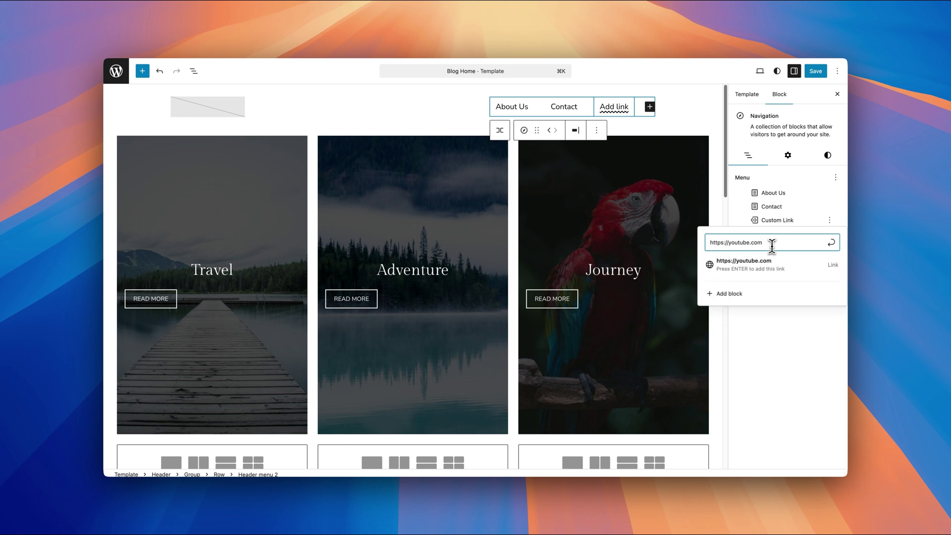
{"action": "key", "text": "Return"}
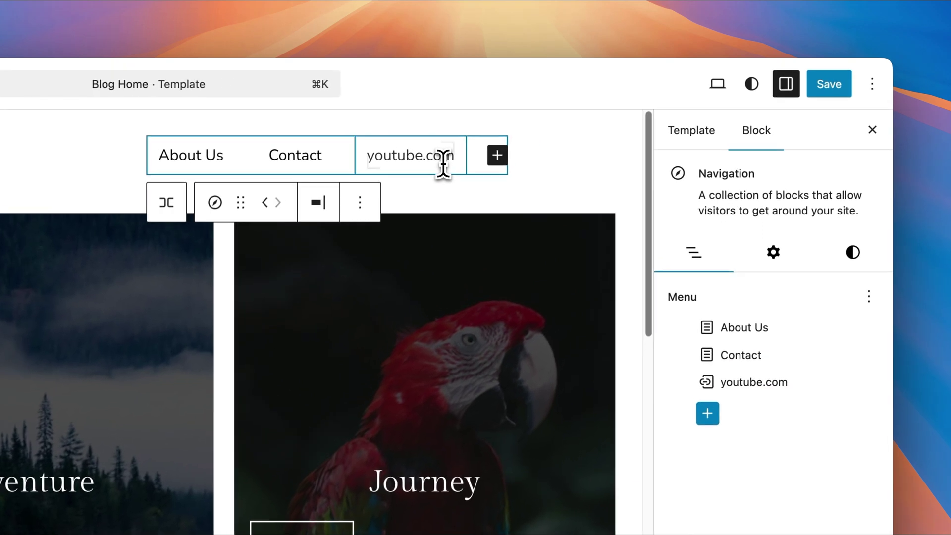
{"action": "left_click", "coordinate": [443, 163]}
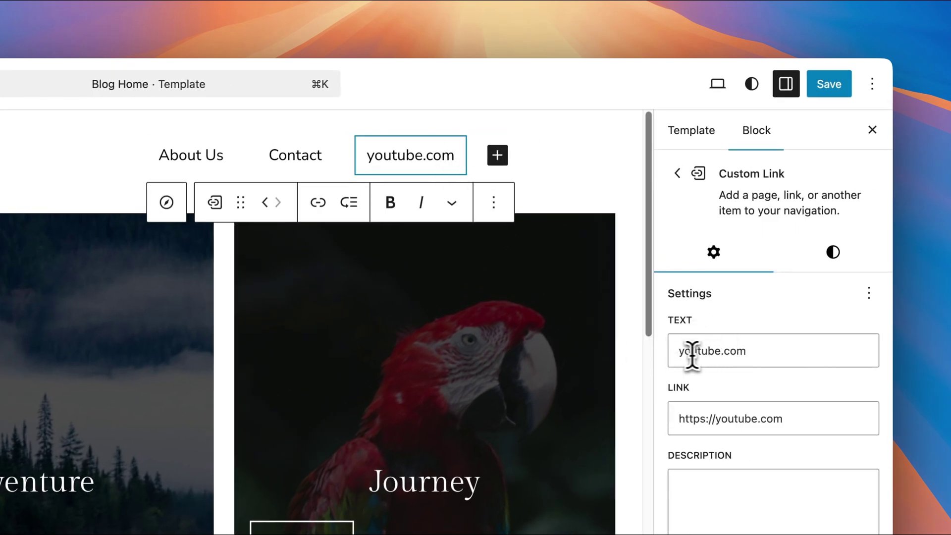
{"action": "triple_click", "coordinate": [798, 360]}
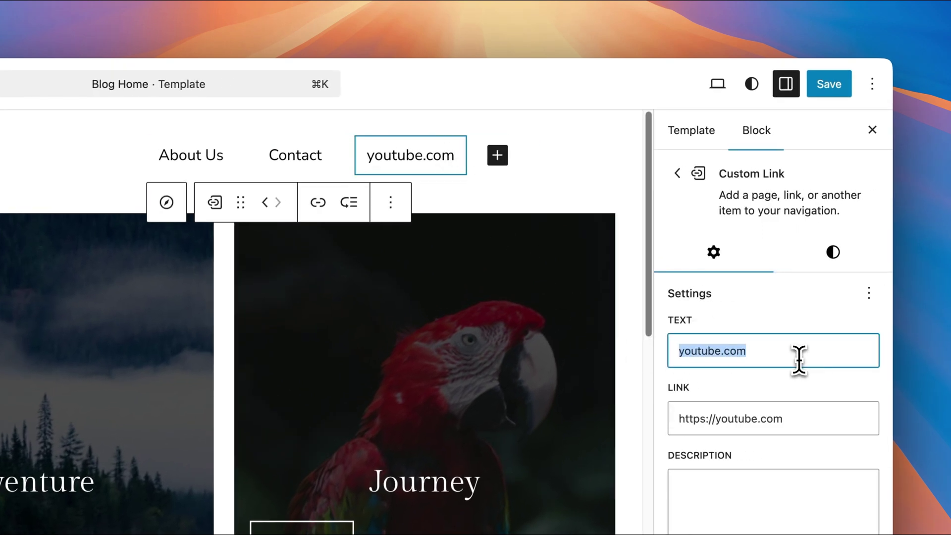
{"action": "type", "text": "Videos"}
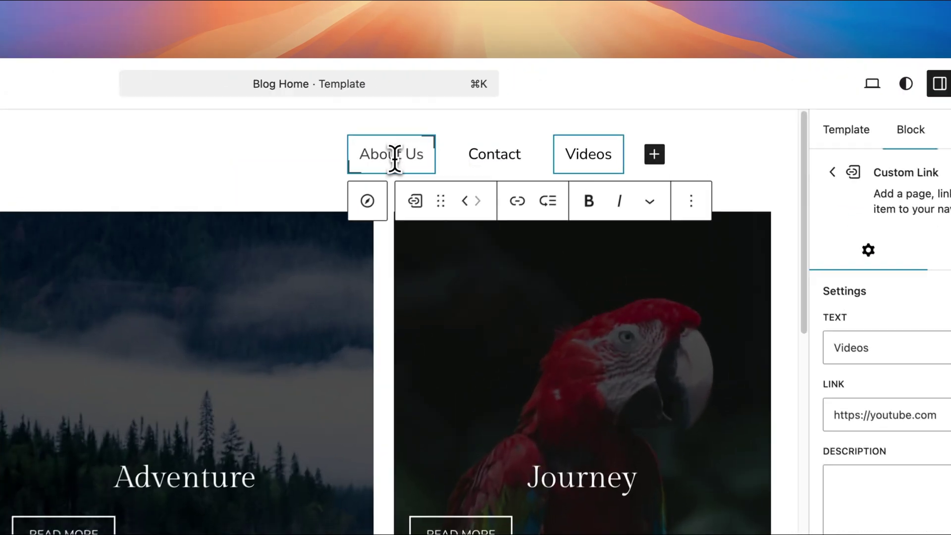
Step: Drag About Us after Contact so the menu reads Contact, About Us, Videos
{"action": "left_click", "coordinate": [395, 157]}
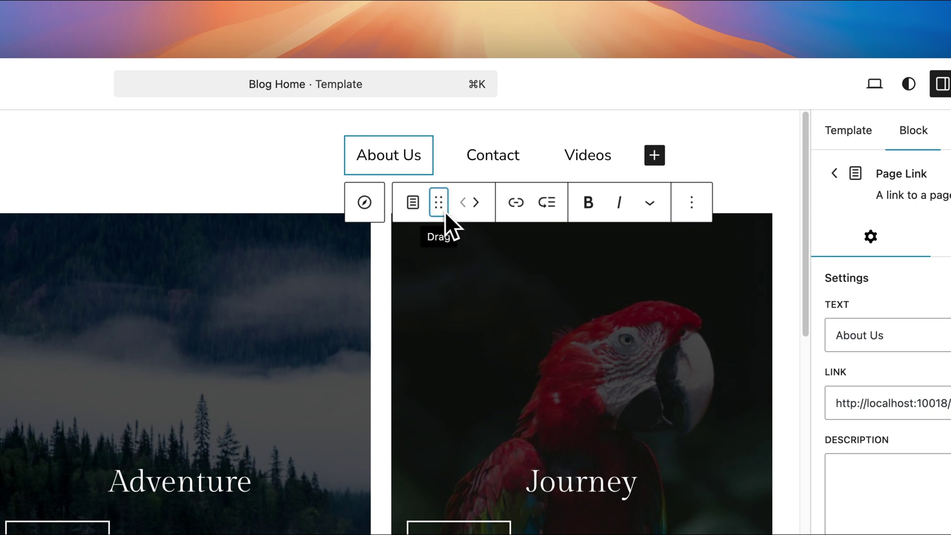
{"action": "left_click_drag", "start_coordinate": [515, 181], "coordinate": [495, 161]}
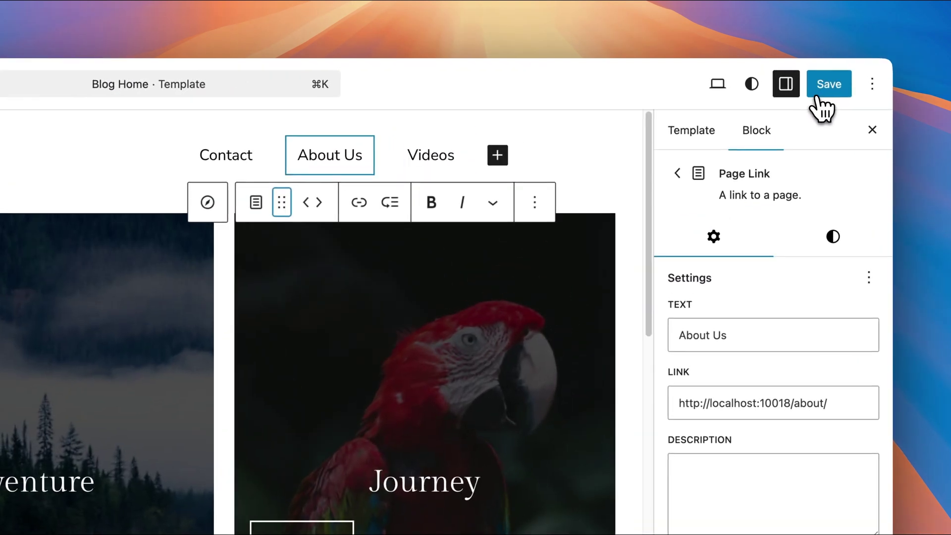
Step: Save the header and Header menu 2 changes, then exit to the Design panel preview
{"action": "left_click", "coordinate": [813, 74]}
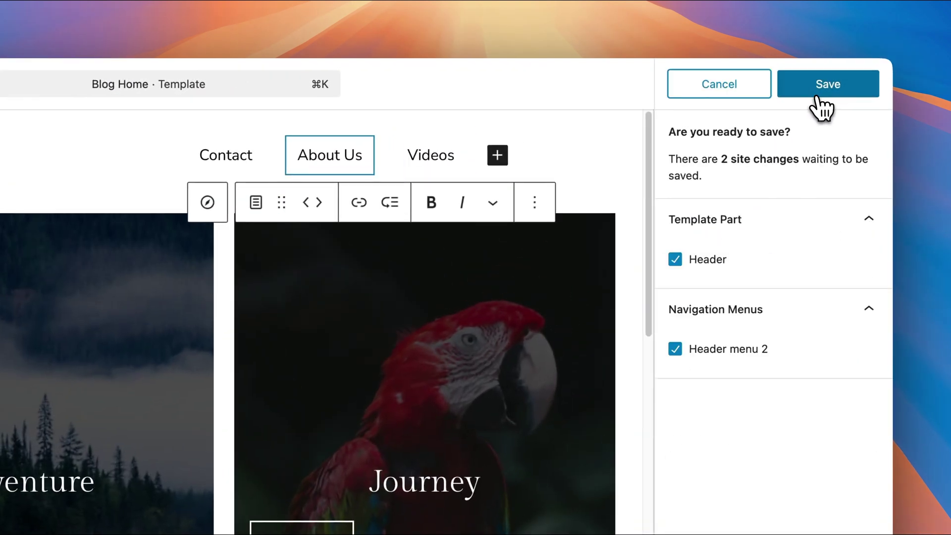
{"action": "left_click", "coordinate": [816, 94]}
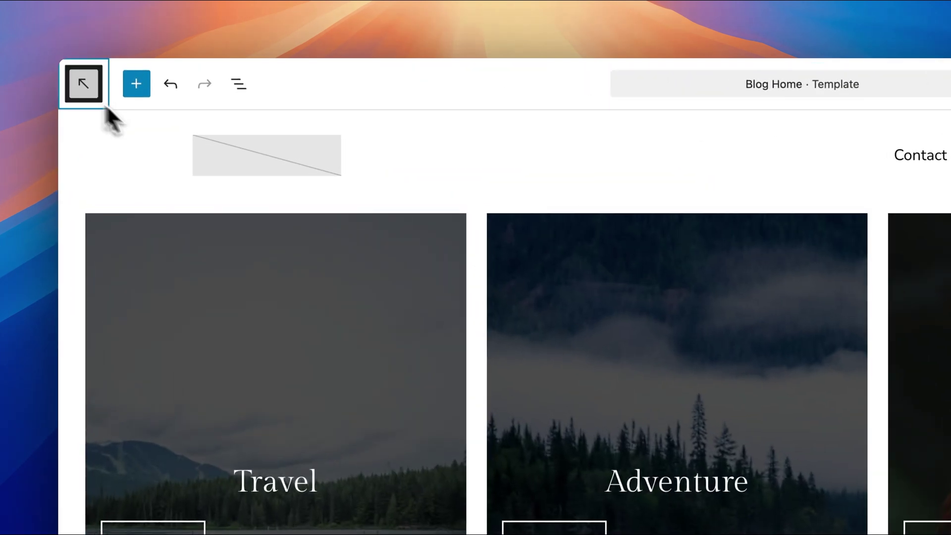
{"action": "left_click", "coordinate": [99, 101]}
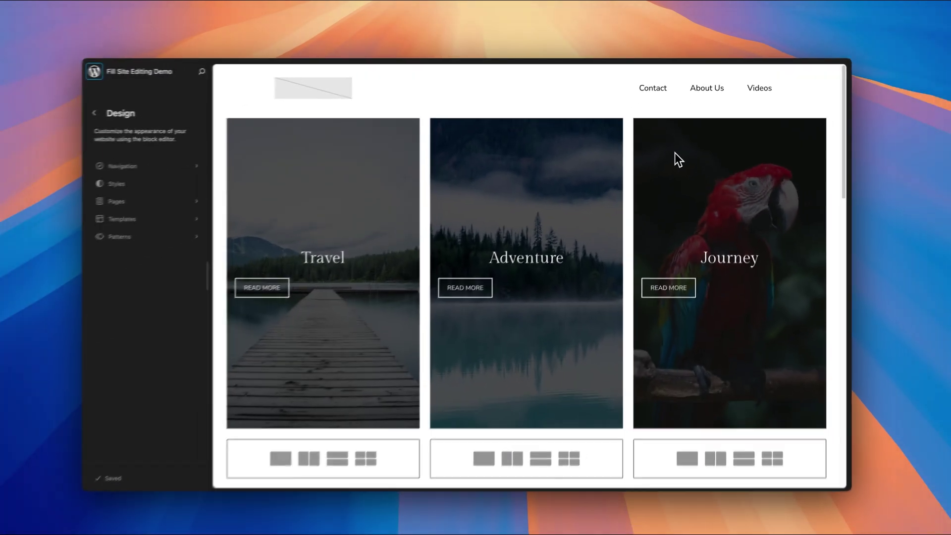